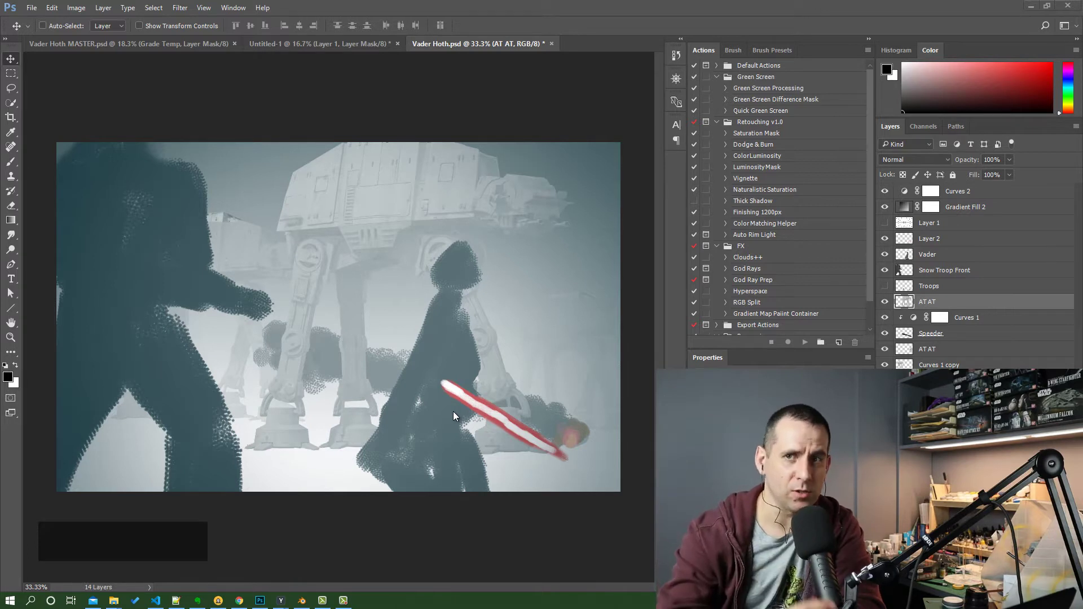
Review the Vader Hoth.psd composite of dark silhouetted figures, red lightsaber and fog-softened AT-AT.
mouse_move(302, 601)
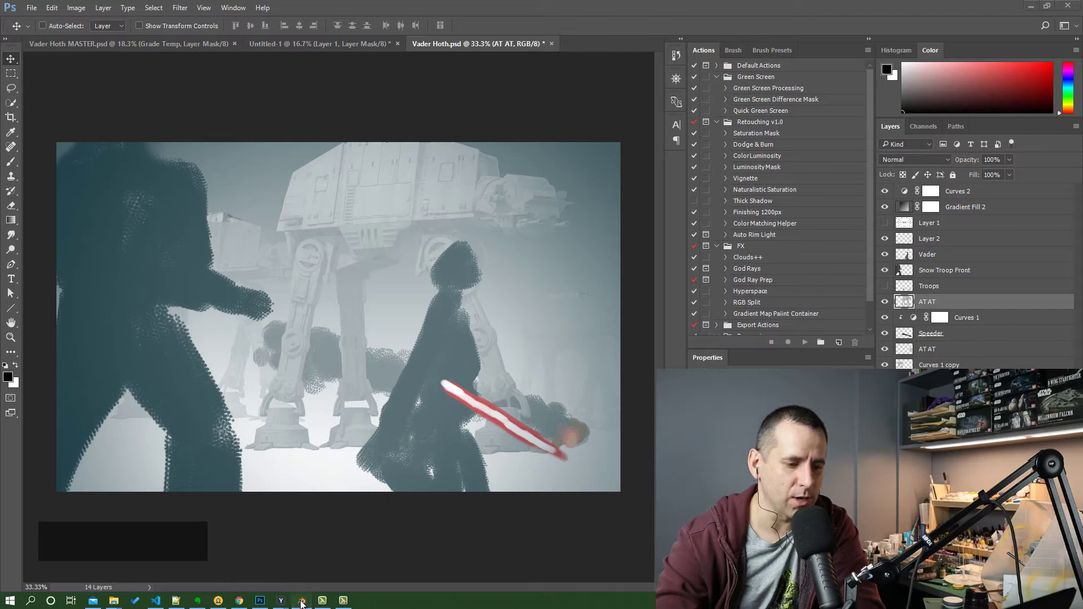
Bring up the vader hothx scene in Blender and select the foreground stormtrooper.
click(302, 601)
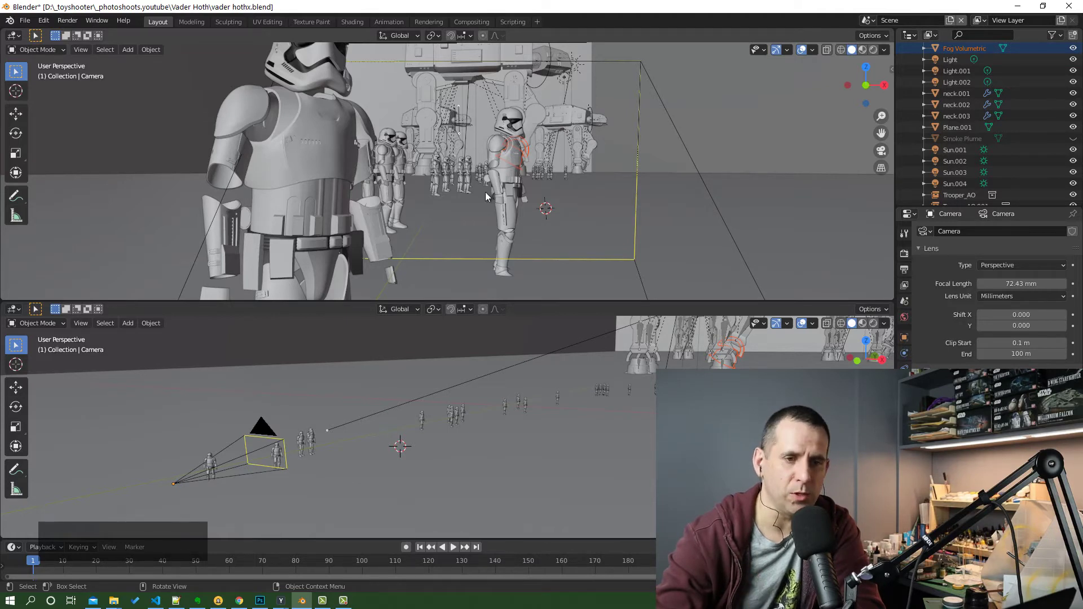
click(339, 147)
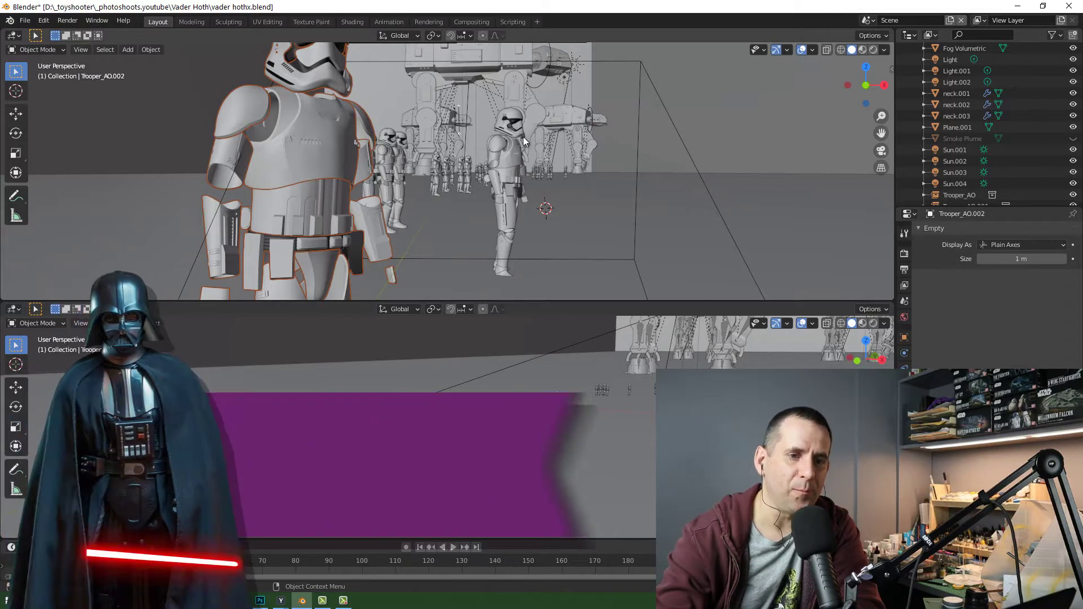
Frame the selected trooper and view the upper viewport through the scene camera.
mouse_move(872, 95)
mouse_down()
mouse_move(869, 86)
mouse_move(872, 95)
mouse_up()
key(KP_Decimal)
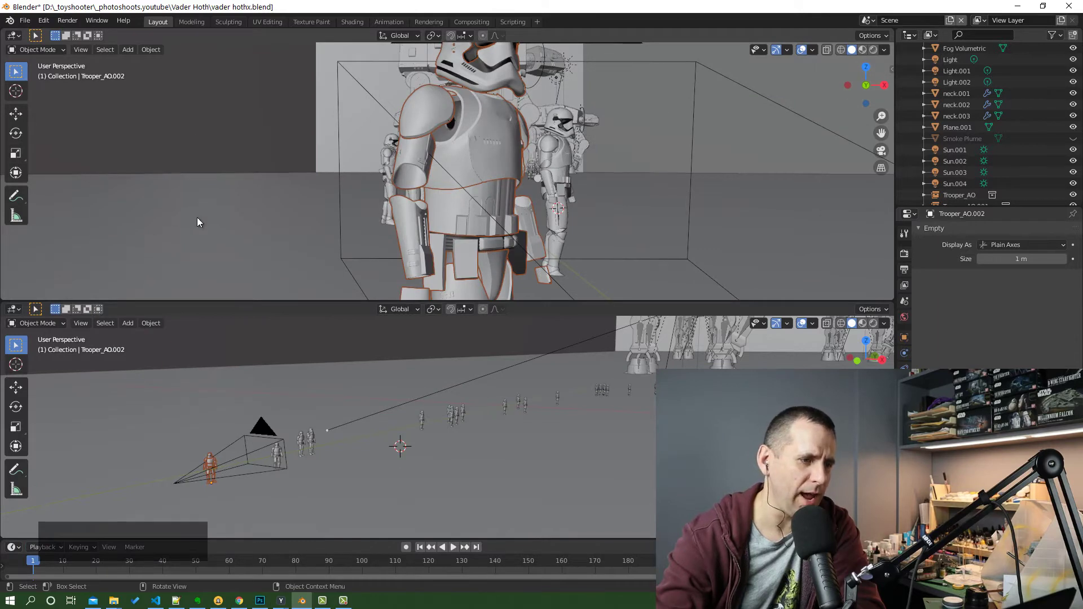
click(880, 151)
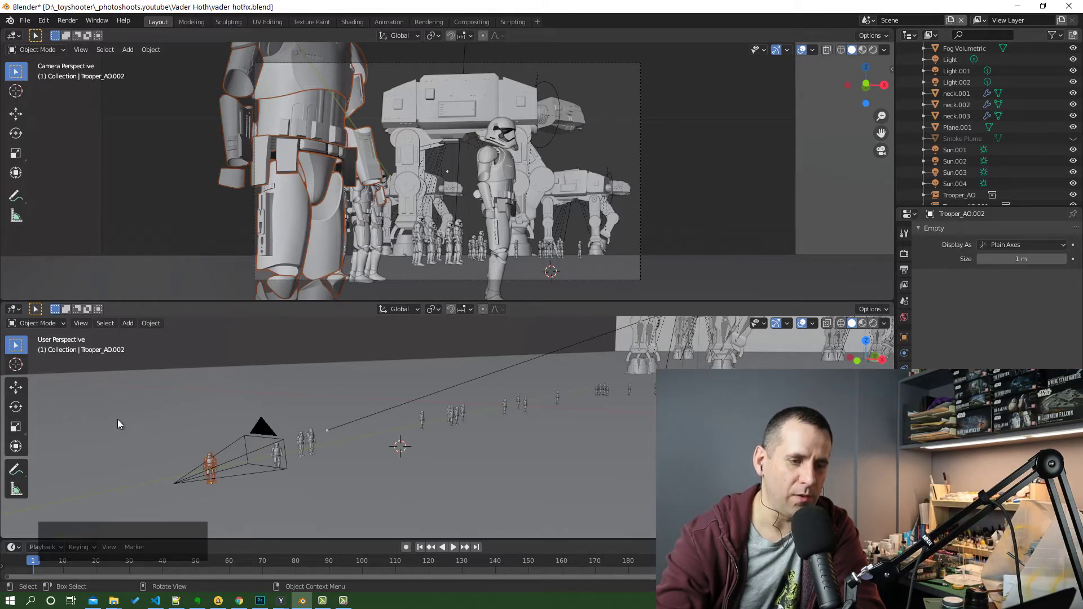
Slide the foreground stormtrooper left along X, then reframe the lower view on the AT-ATs.
click(15, 387)
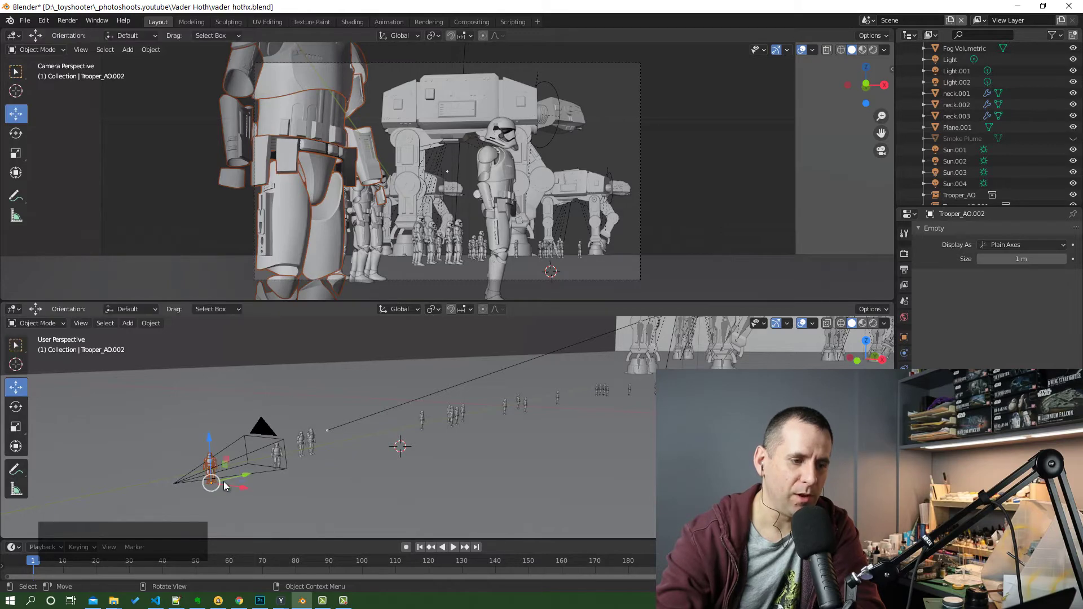
drag(243, 489, 239, 490)
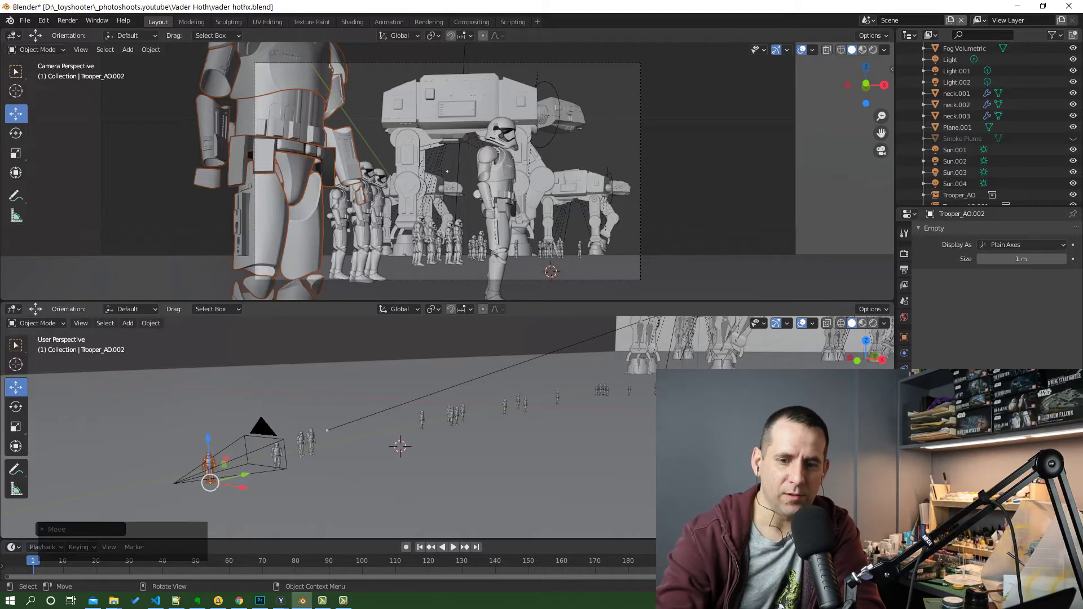
scroll(446, 427, up, 5)
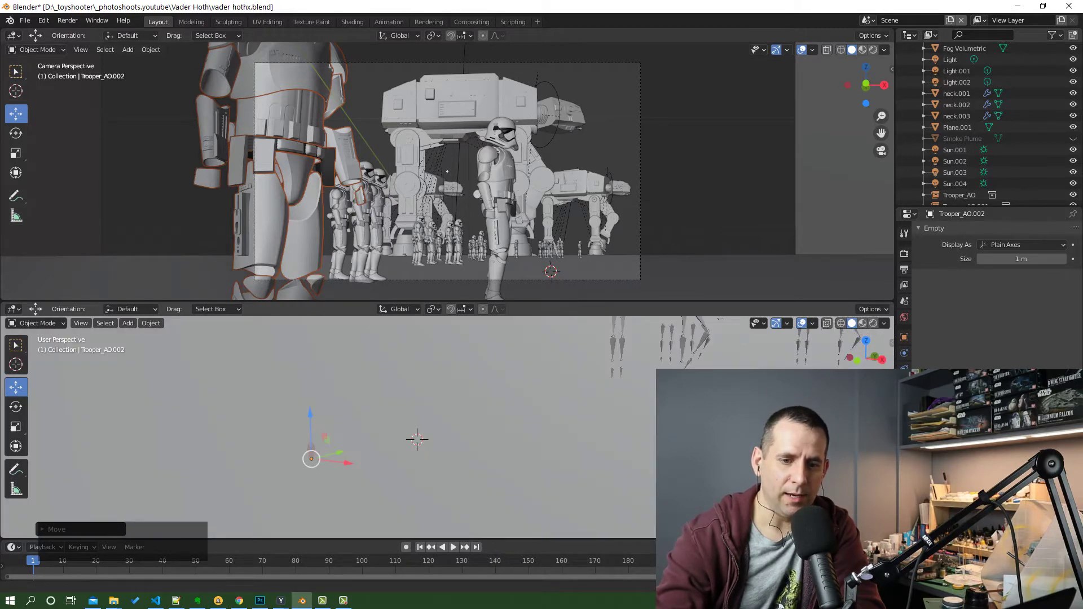
scroll(446, 427, down, 5)
middle_drag(445, 427, 423, 406)
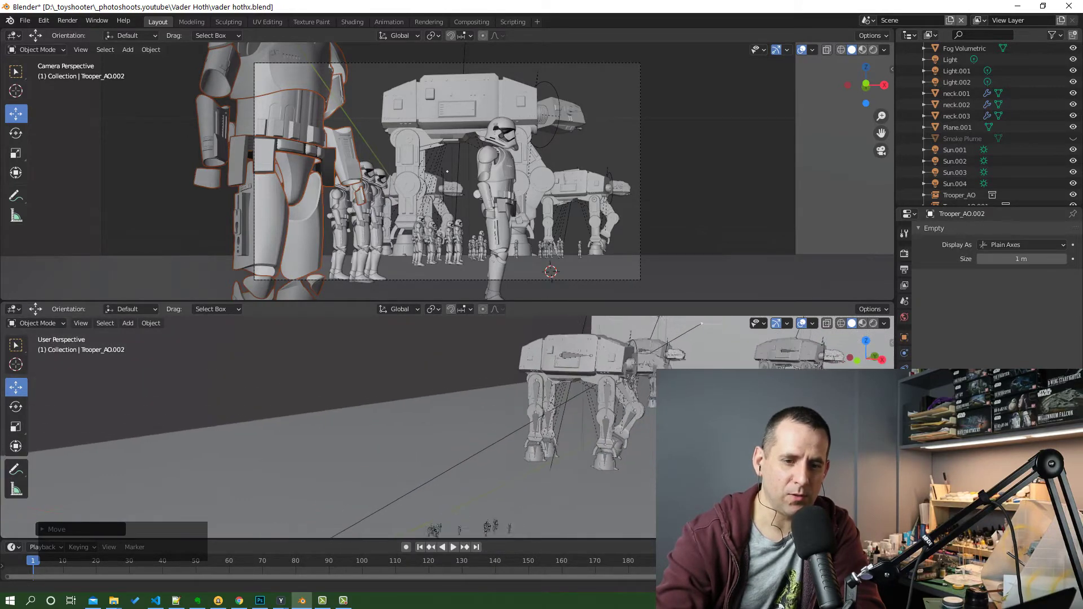
mouse_move(574, 402)
middle_down()
mouse_move(558, 397)
mouse_move(574, 401)
middle_up()
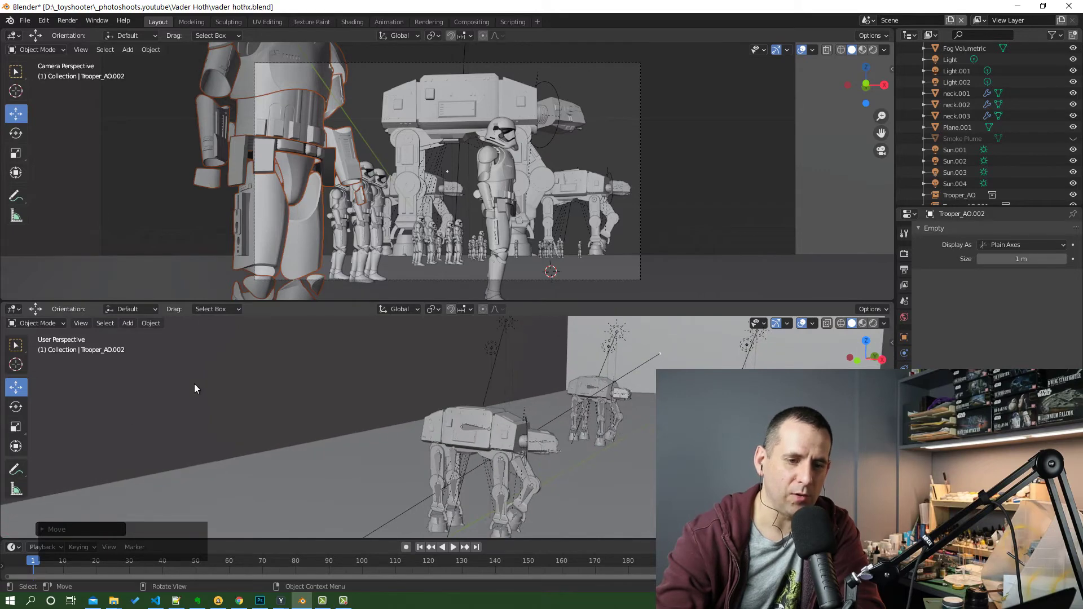
click(16, 344)
click(16, 386)
click(431, 429)
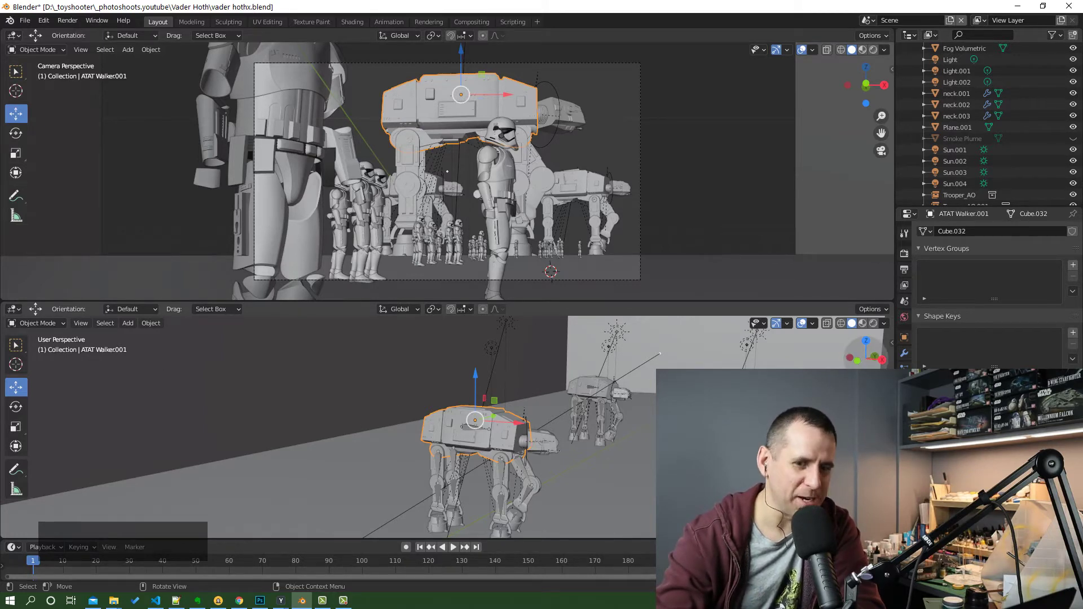
middle_drag(169, 395, 892, 346)
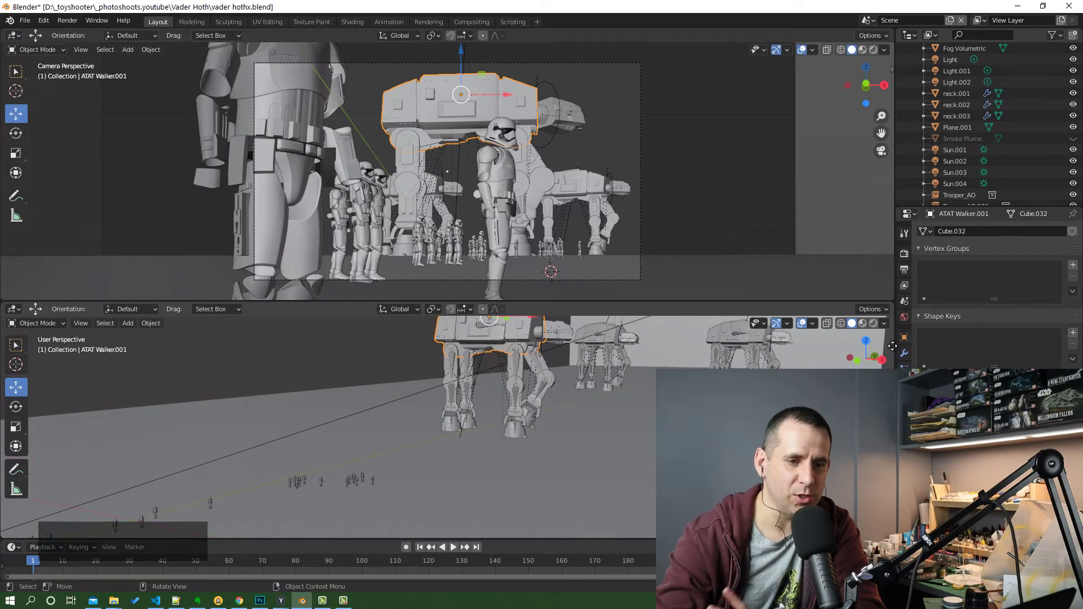
click(307, 125)
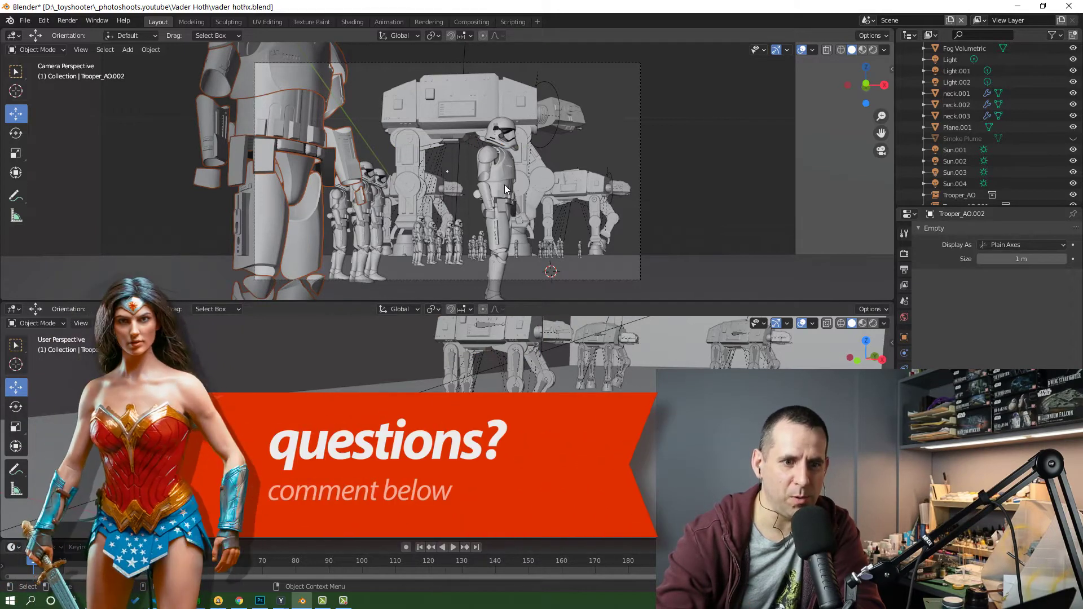
click(486, 204)
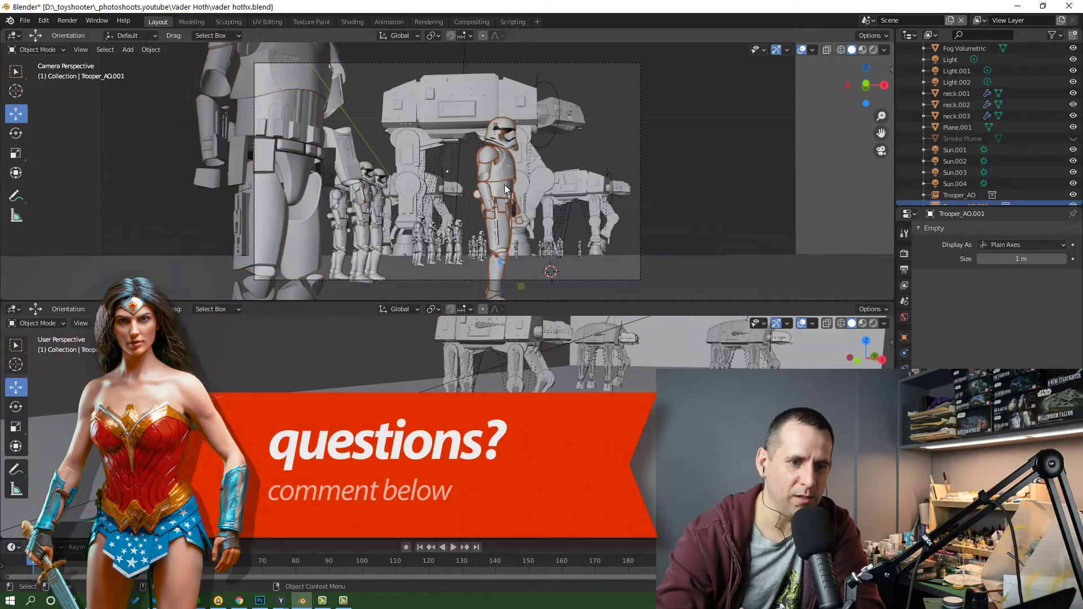
click(376, 237)
click(343, 237)
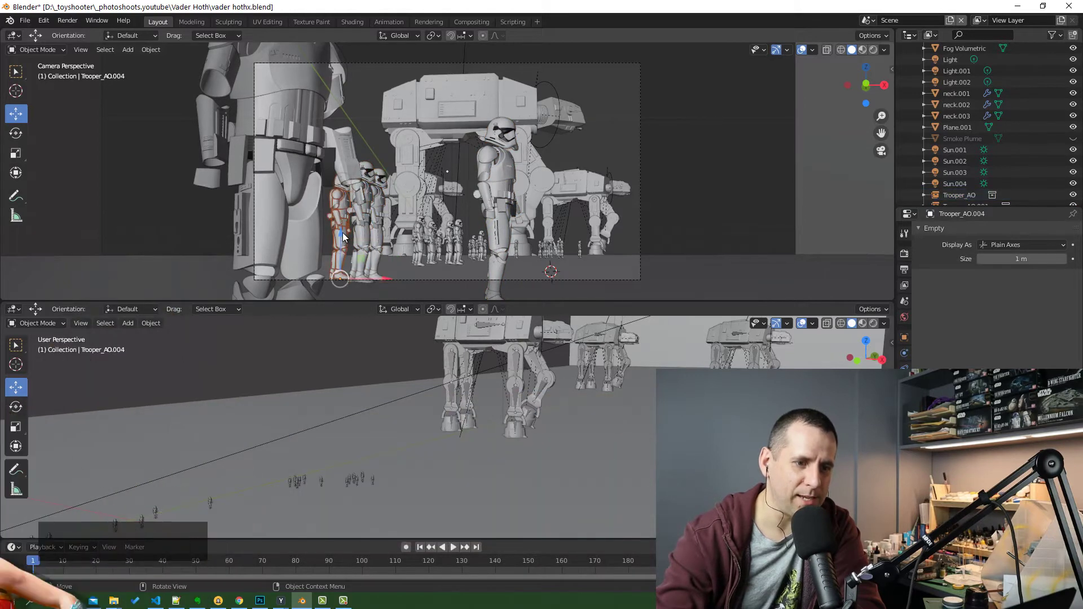
click(442, 238)
click(552, 257)
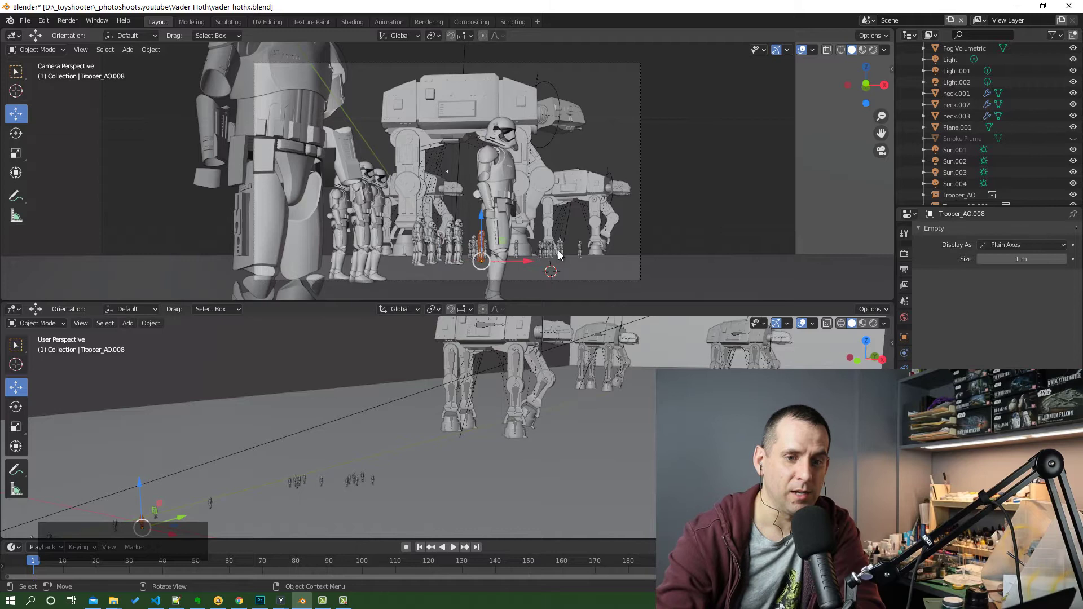
click(558, 256)
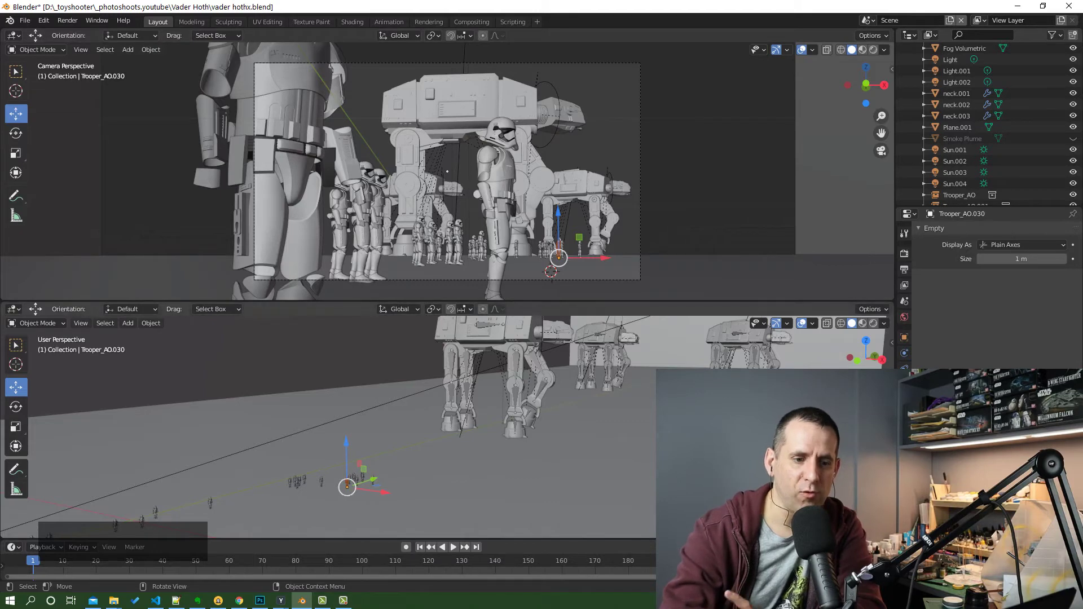
Select Trooper_AO.008 and the distant AT-AT, then switch the camera view to Rendered shading.
middle_drag(395, 423, 257, 489)
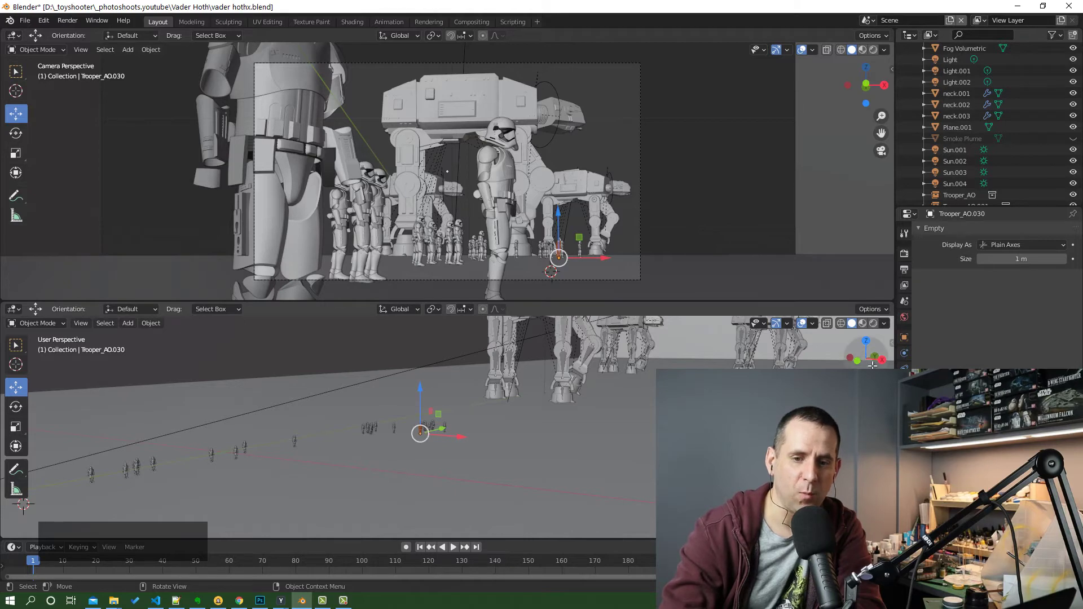
drag(870, 363, 876, 362)
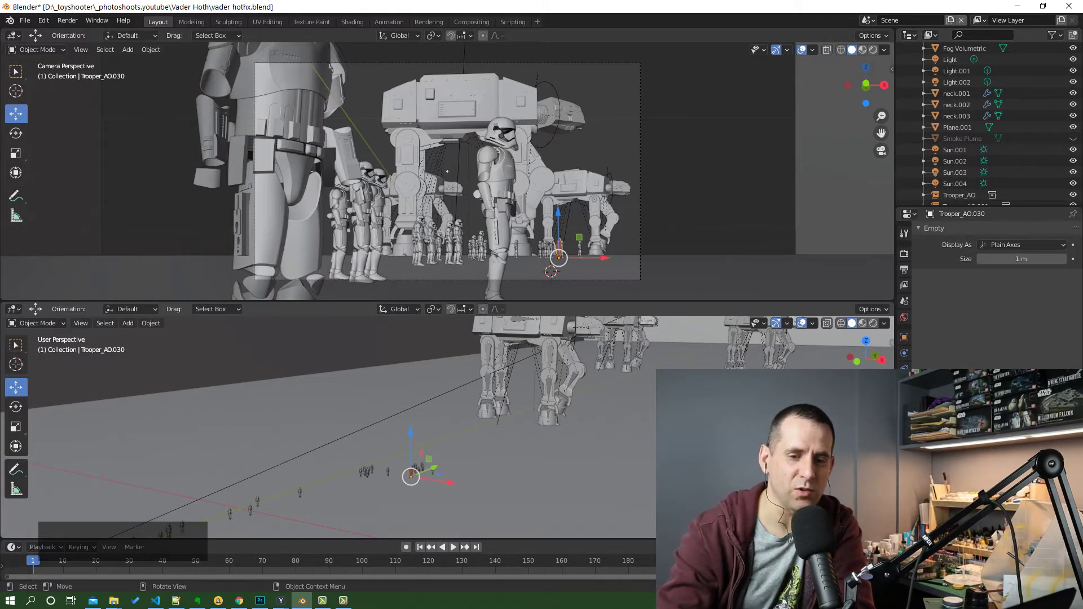
middle_drag(141, 399, 3, 398)
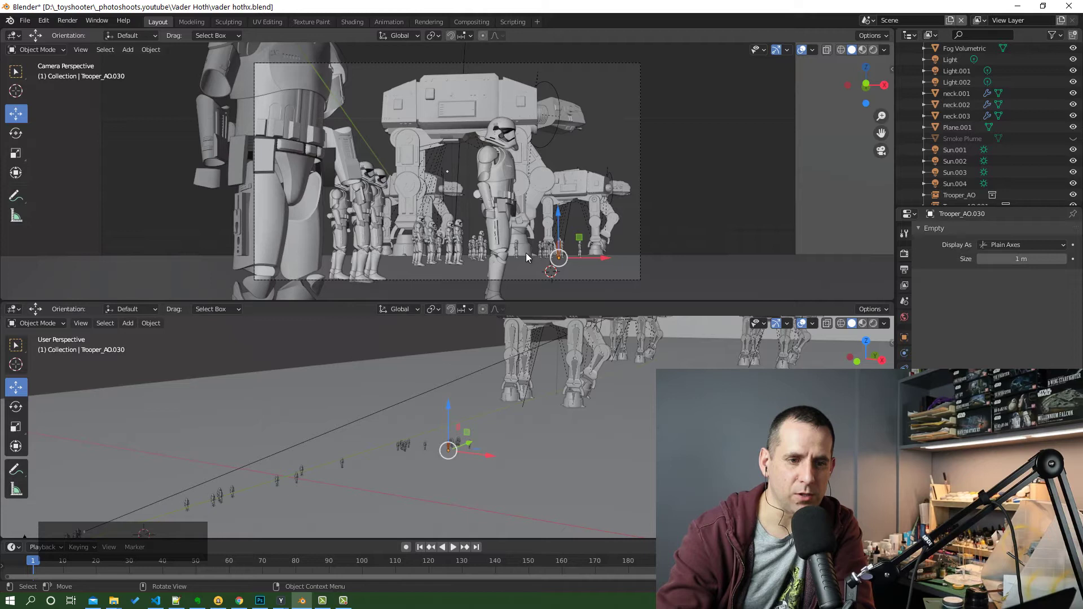
click(483, 251)
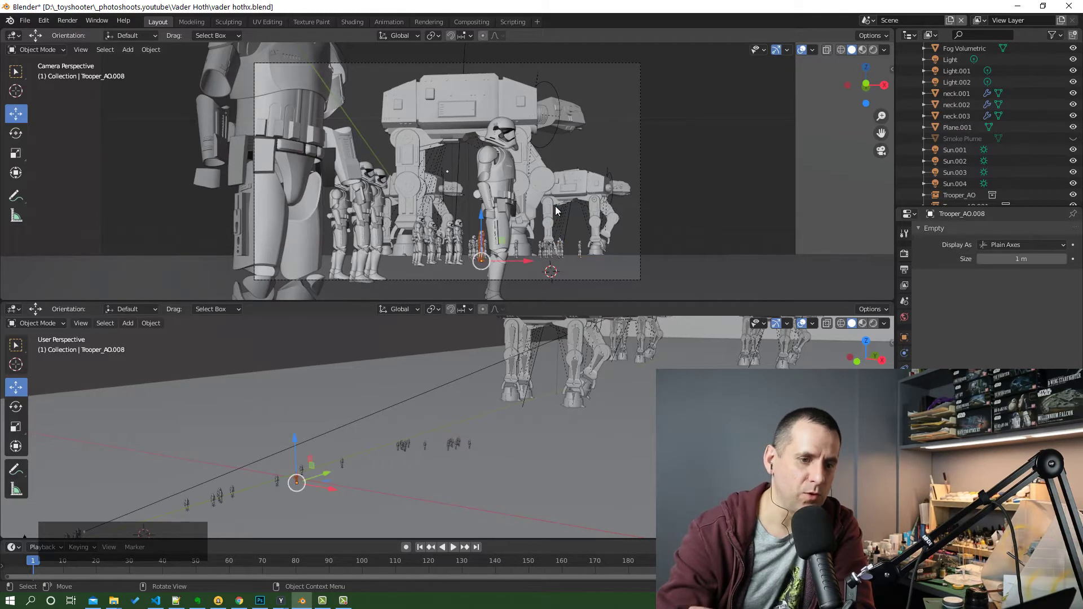
click(597, 195)
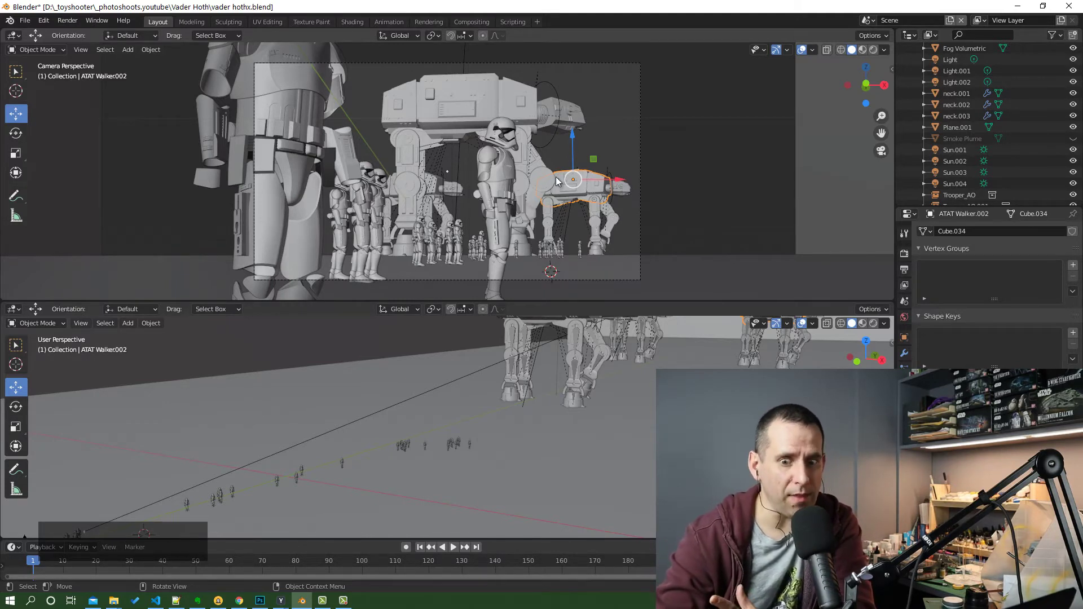
click(874, 51)
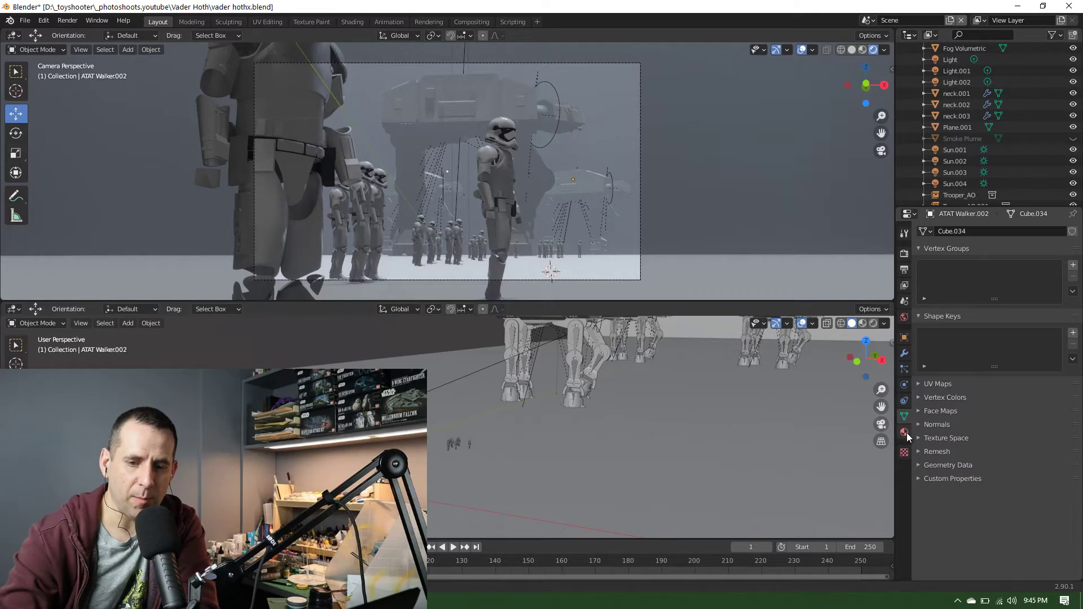
Check the walker's material and object settings, then World.001's mist: start 3.8 m, depth 127 m.
click(904, 432)
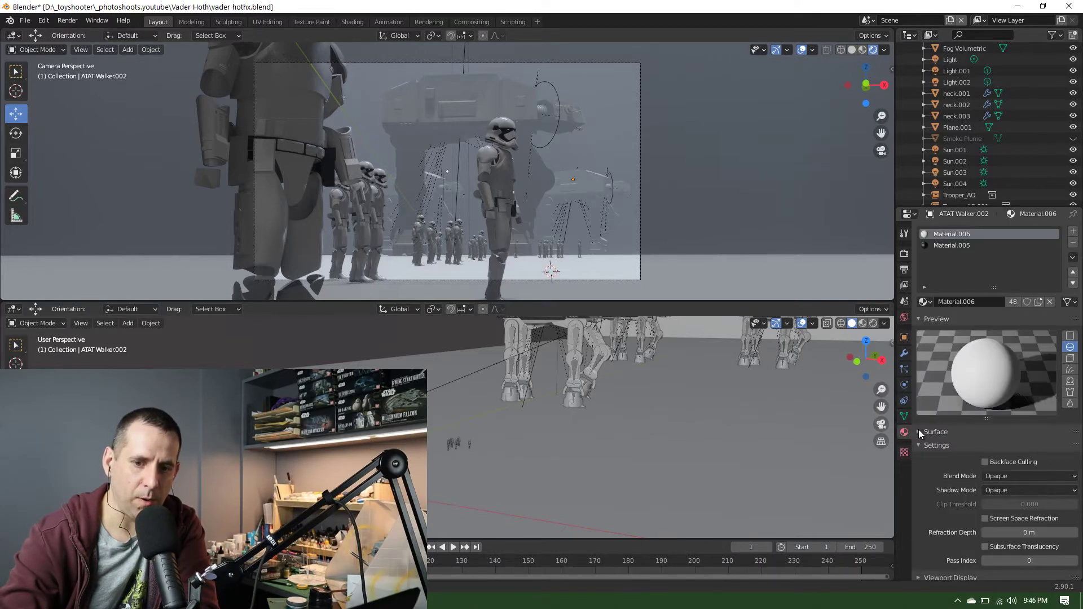
click(905, 337)
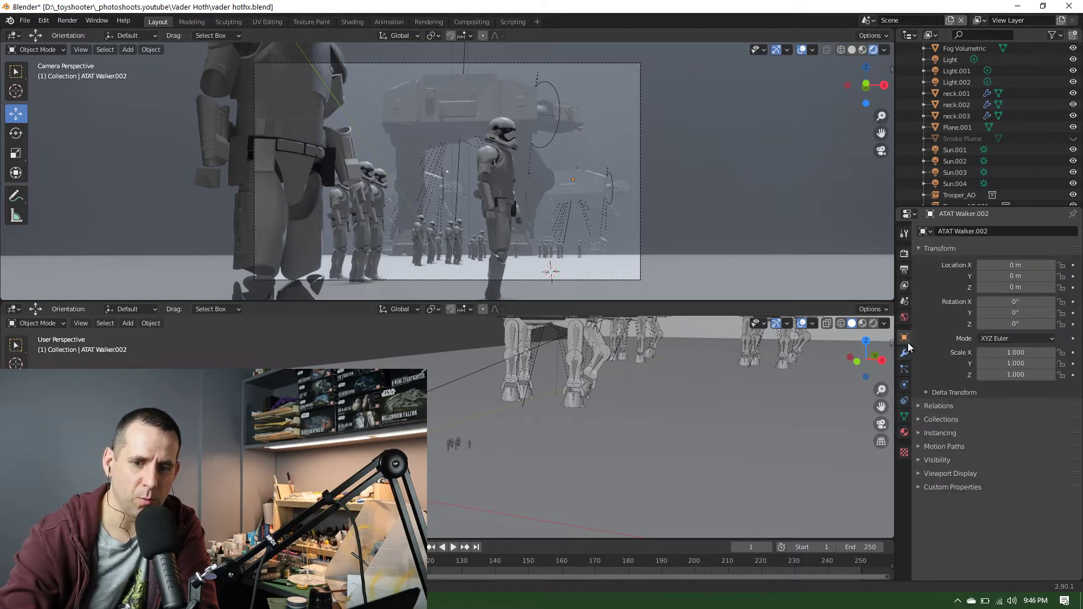
click(904, 317)
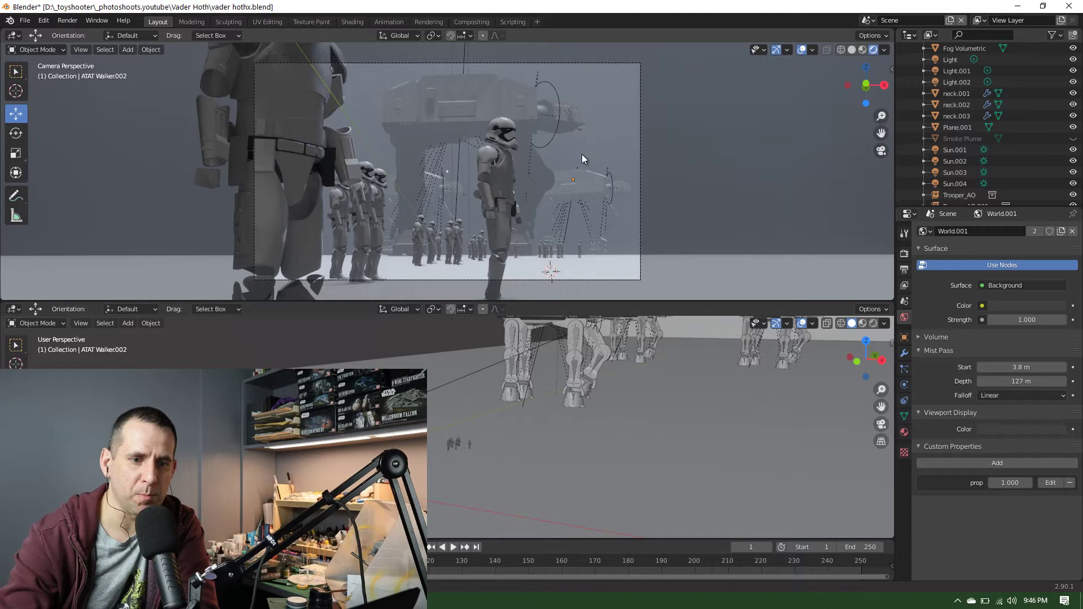
Select the distant AT-AT walker, then switch the selection to the ground plane Plane.001.
click(599, 190)
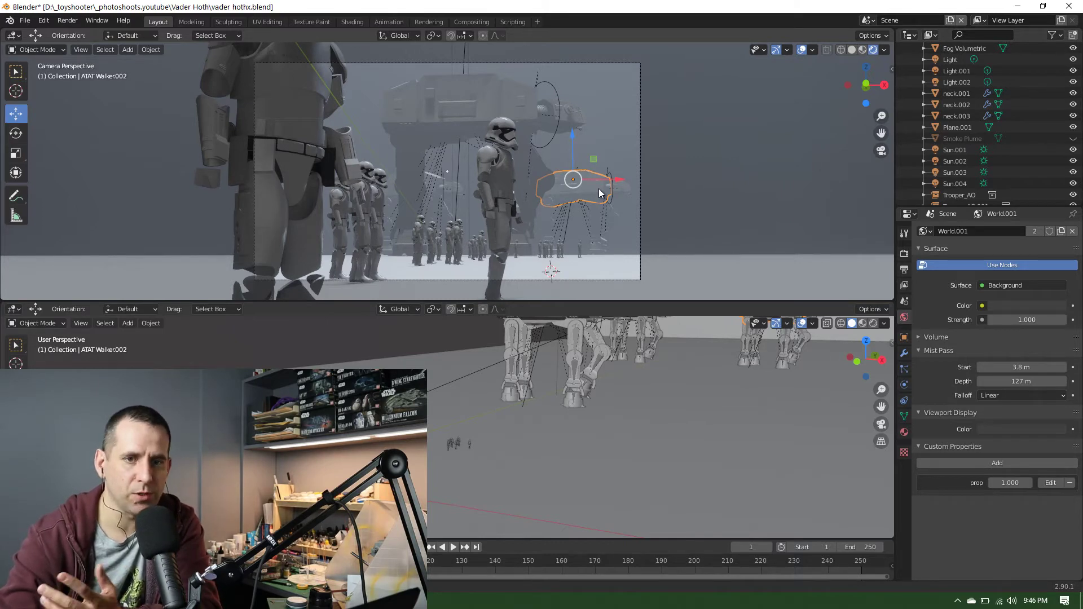
click(684, 256)
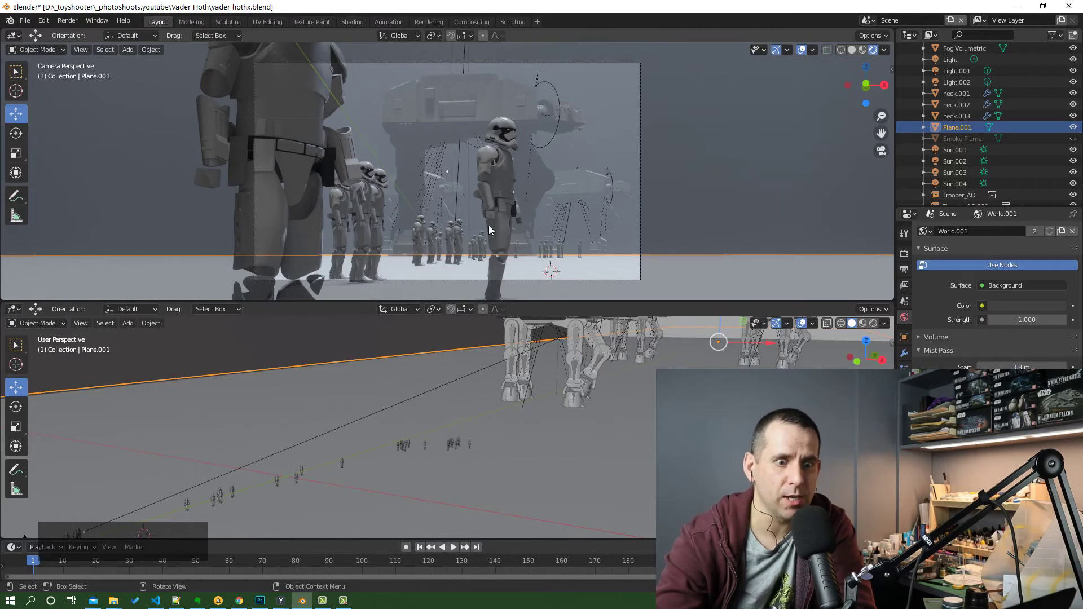
click(67, 20)
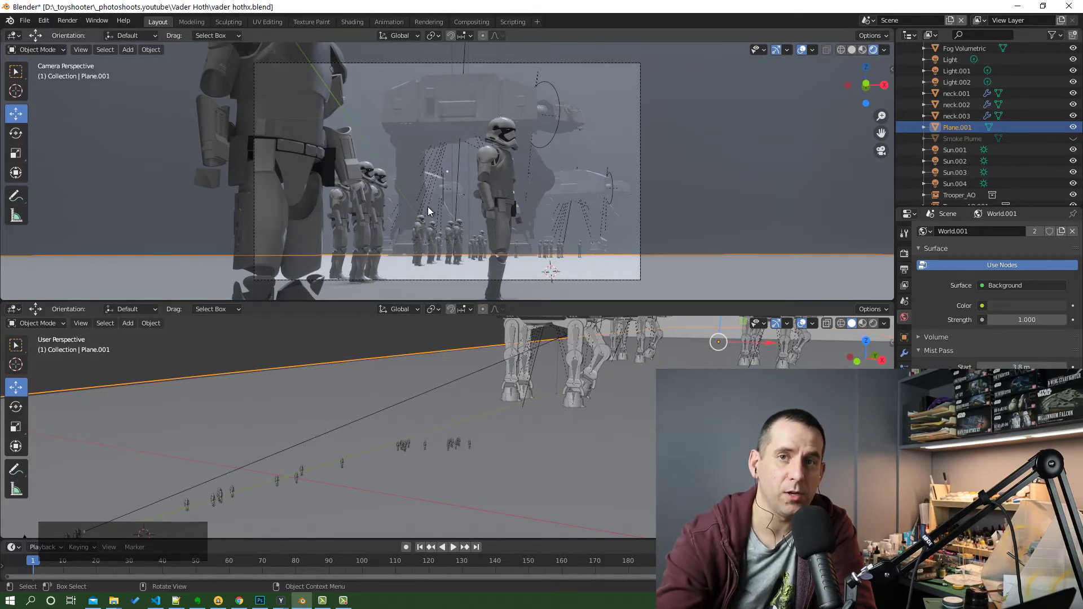
Open the Vader Hoth MASTER.psd tab in Photoshop and make the grey render Layer 0 visible.
click(260, 601)
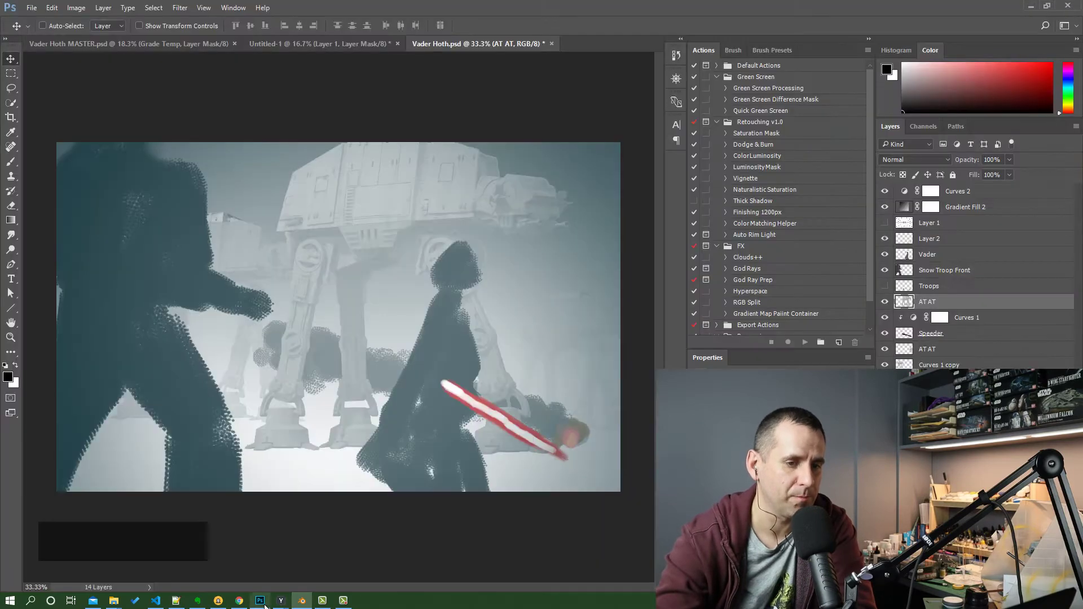
click(169, 45)
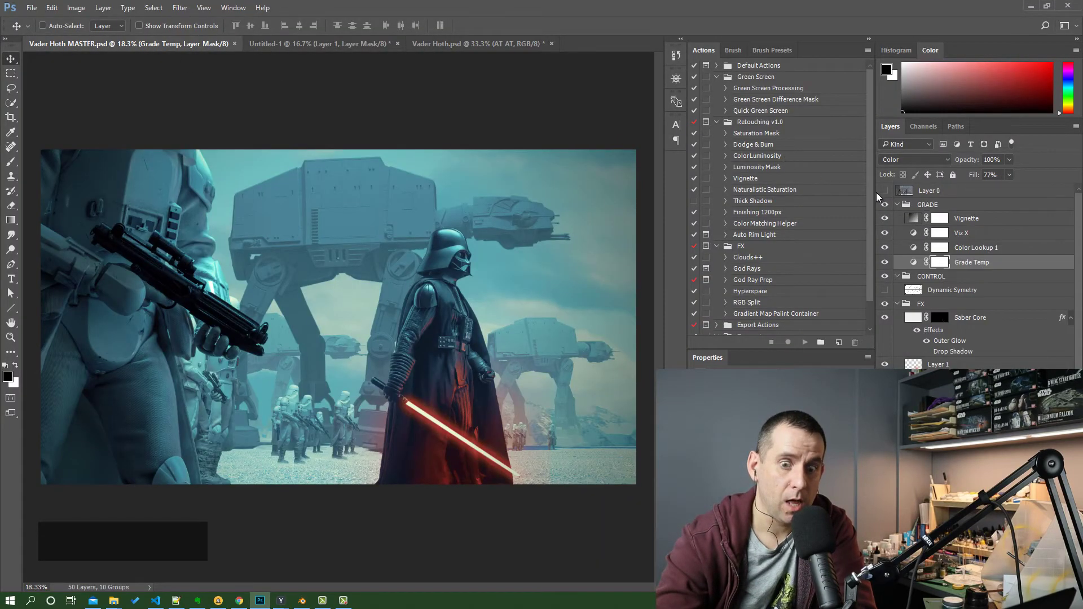
click(885, 191)
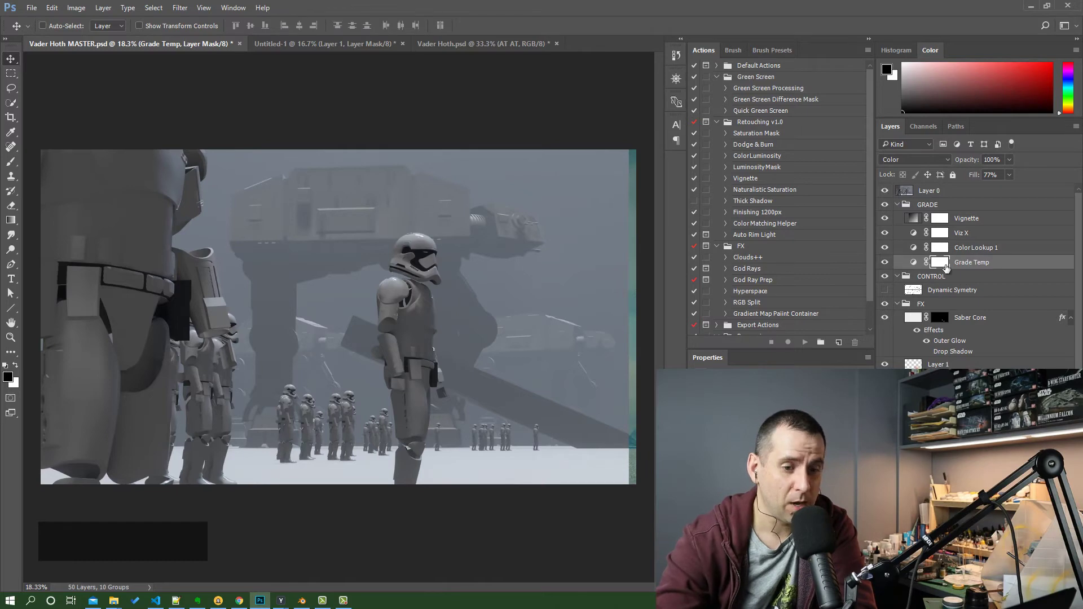
Hide Layer 0 and the GRADE group to see the composite ungraded.
click(886, 191)
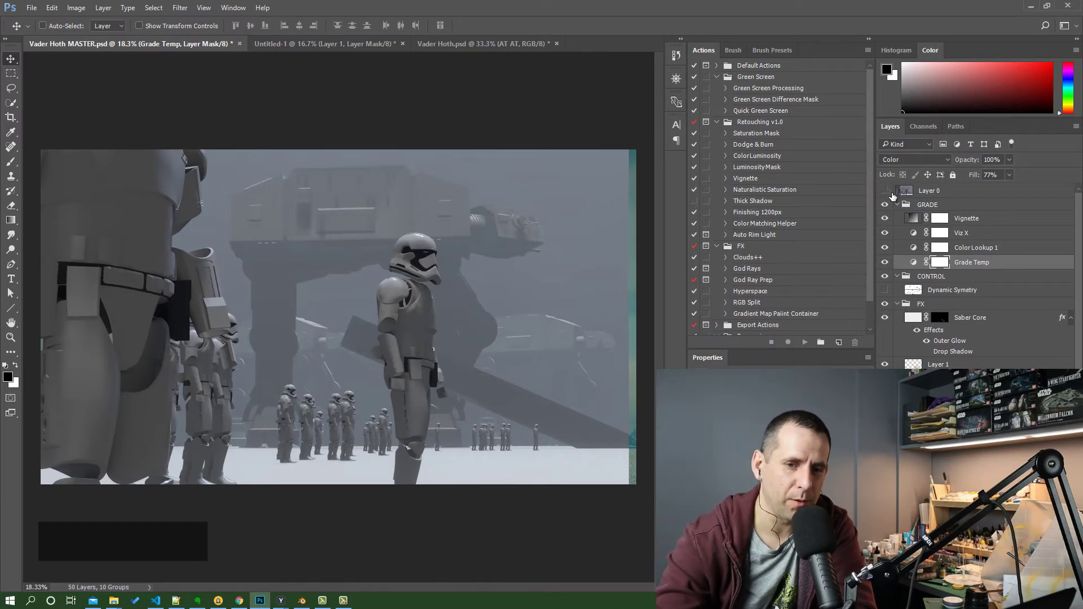
click(910, 206)
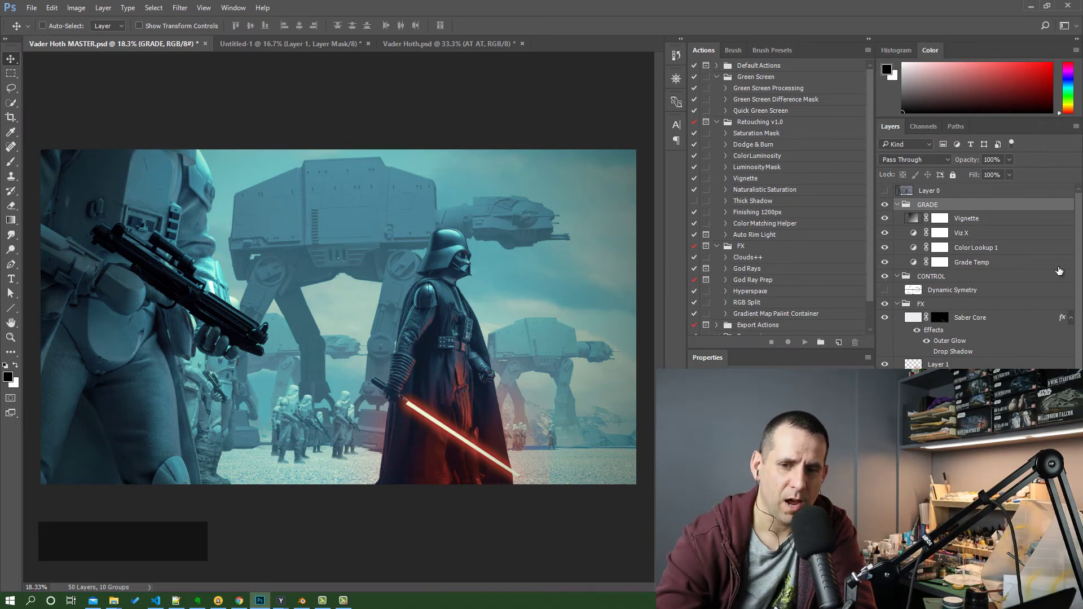
click(885, 205)
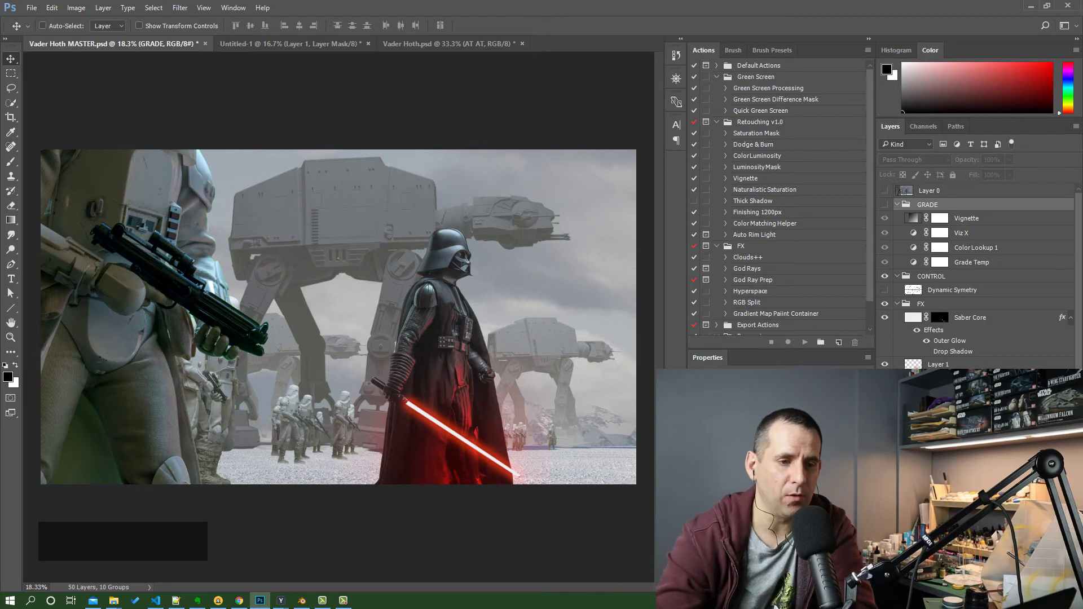
Compare the GRADE group on and off, leave it on, and show Layer 0 again.
click(885, 205)
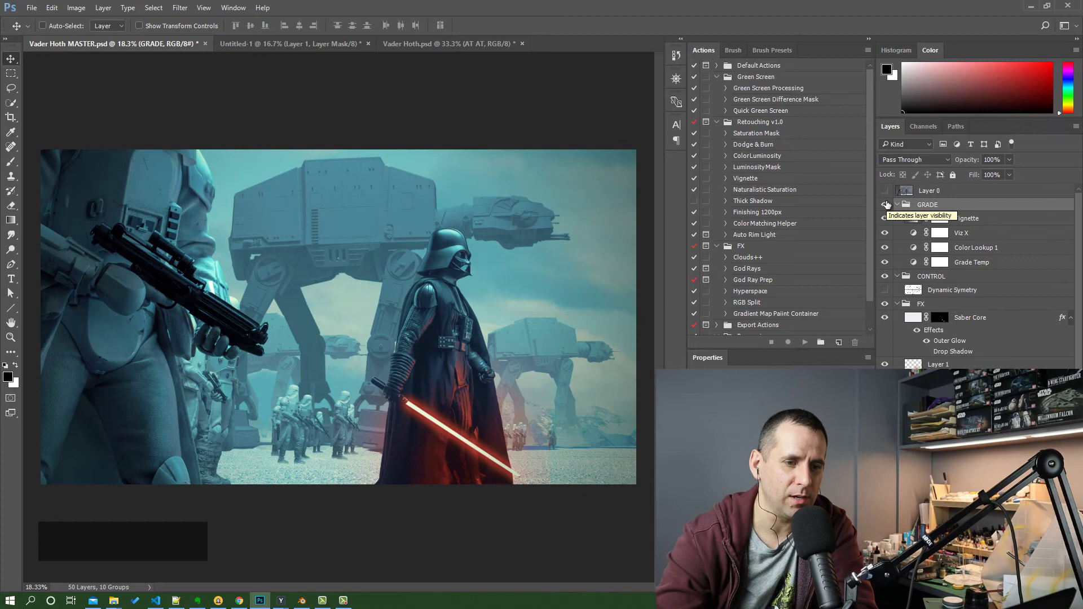
click(884, 204)
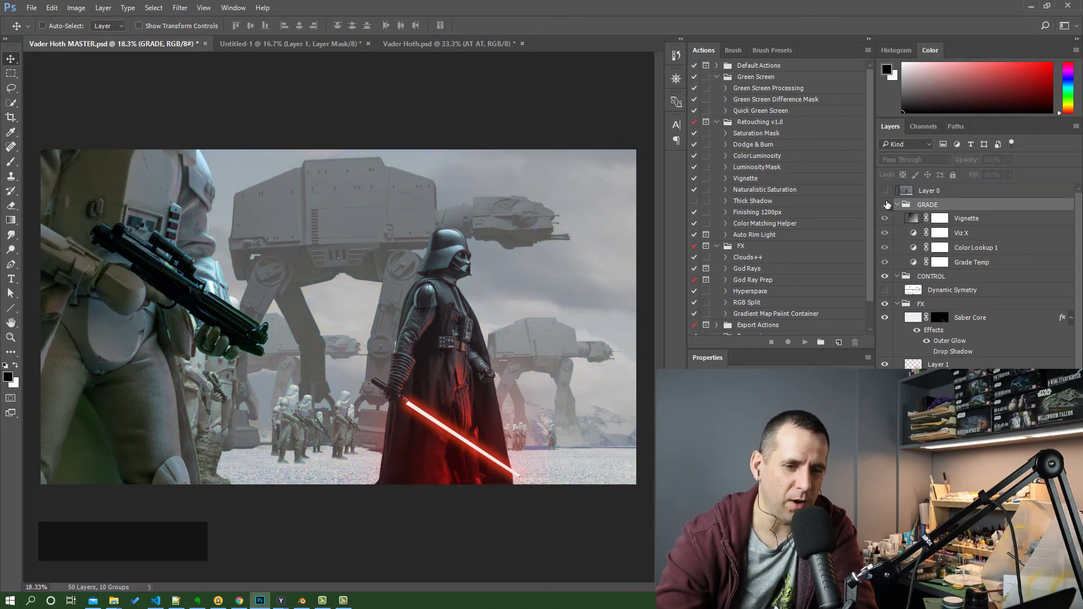
click(885, 204)
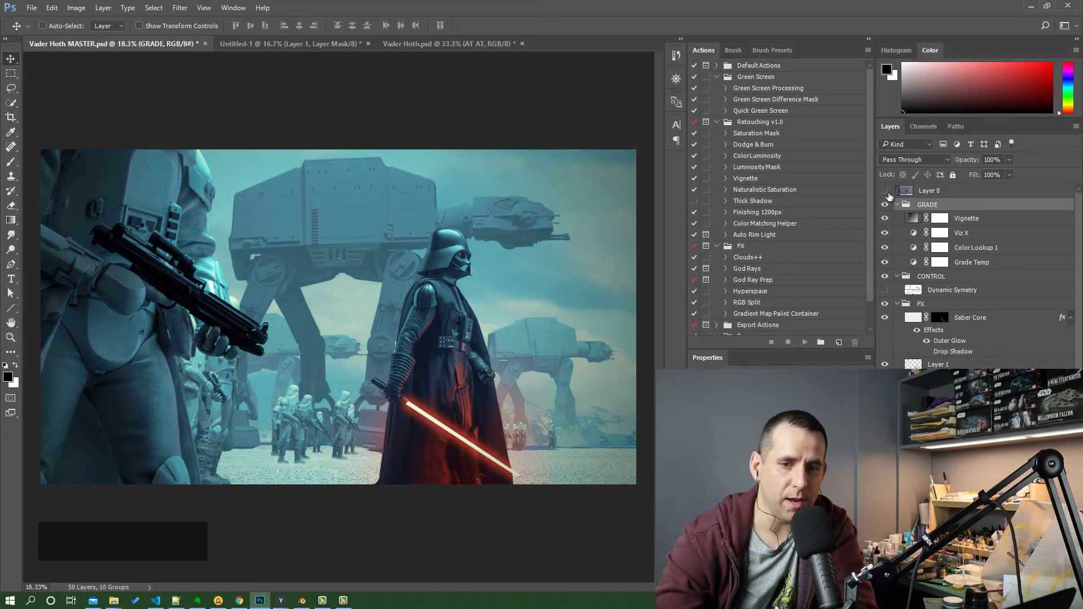
click(885, 190)
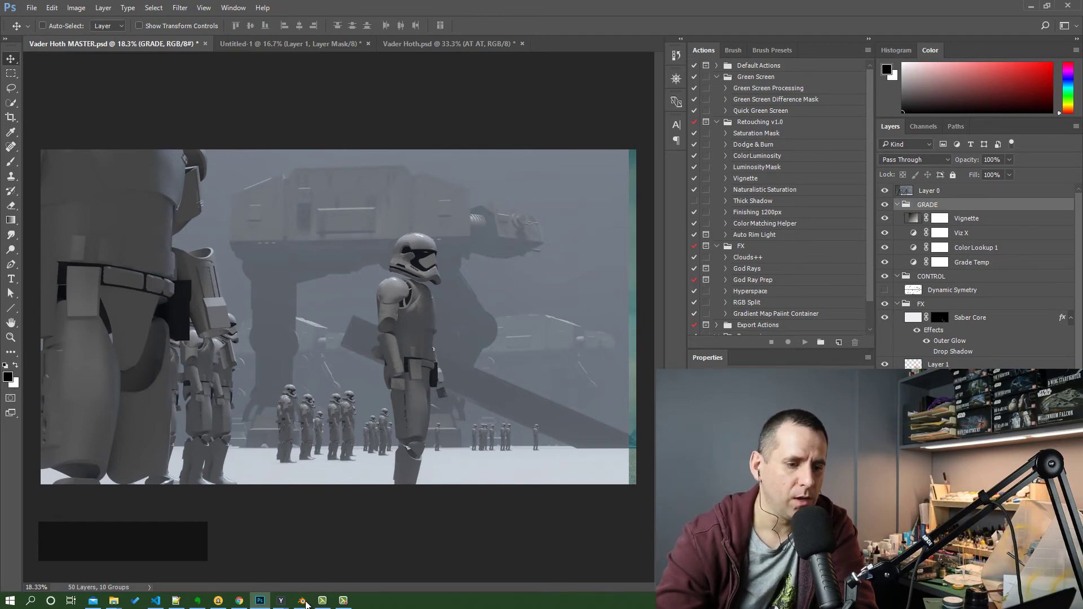
Switch from Photoshop back to the Blender Vader Hoth scene showing the stormtrooper camera shot.
click(303, 601)
click(303, 601)
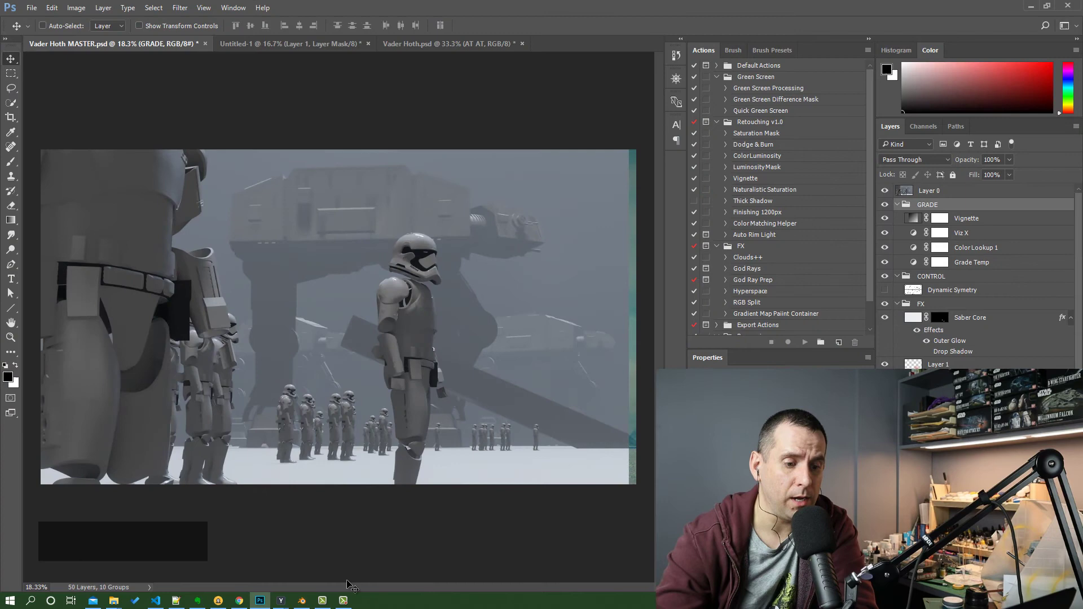
click(261, 601)
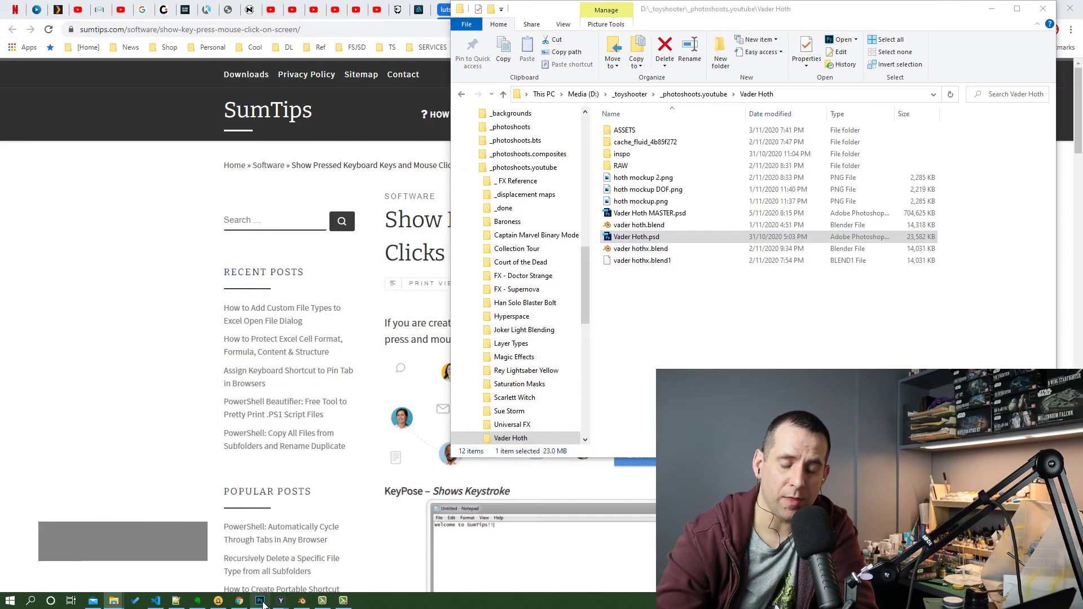
click(261, 601)
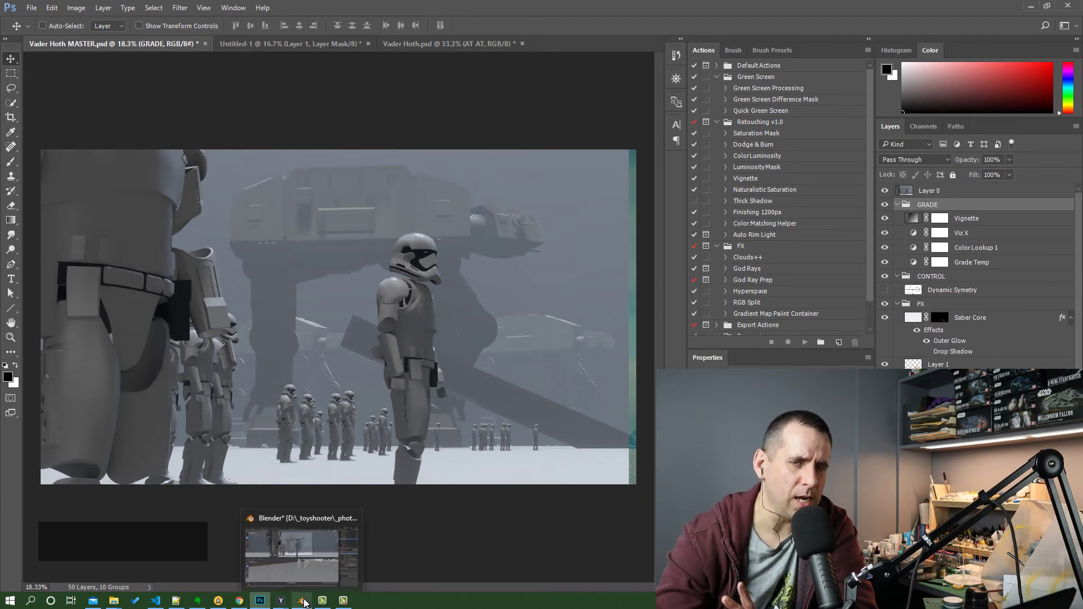
click(303, 601)
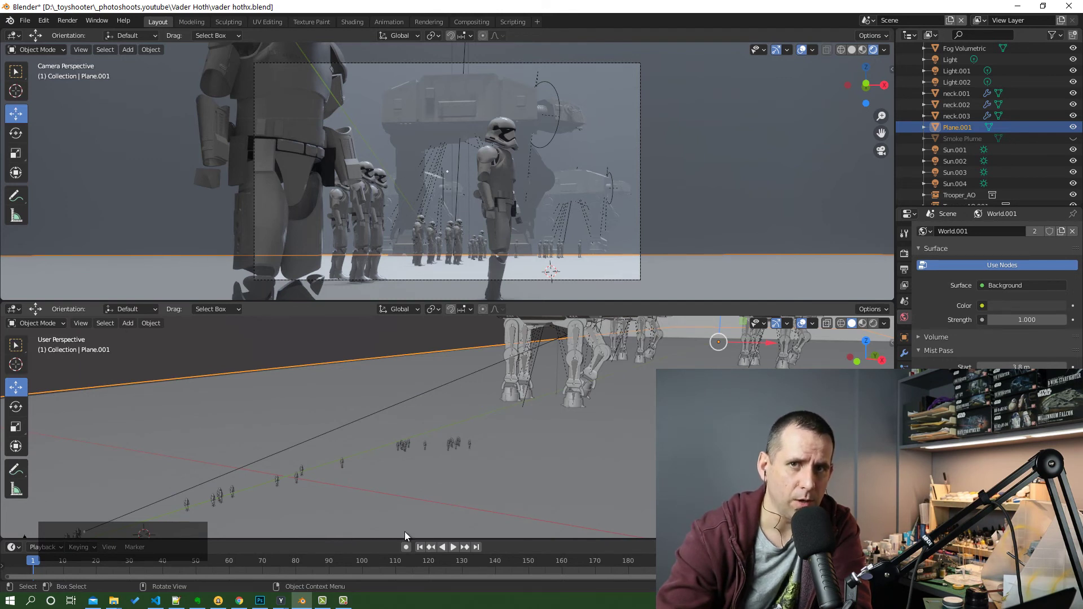
mouse_move(343, 600)
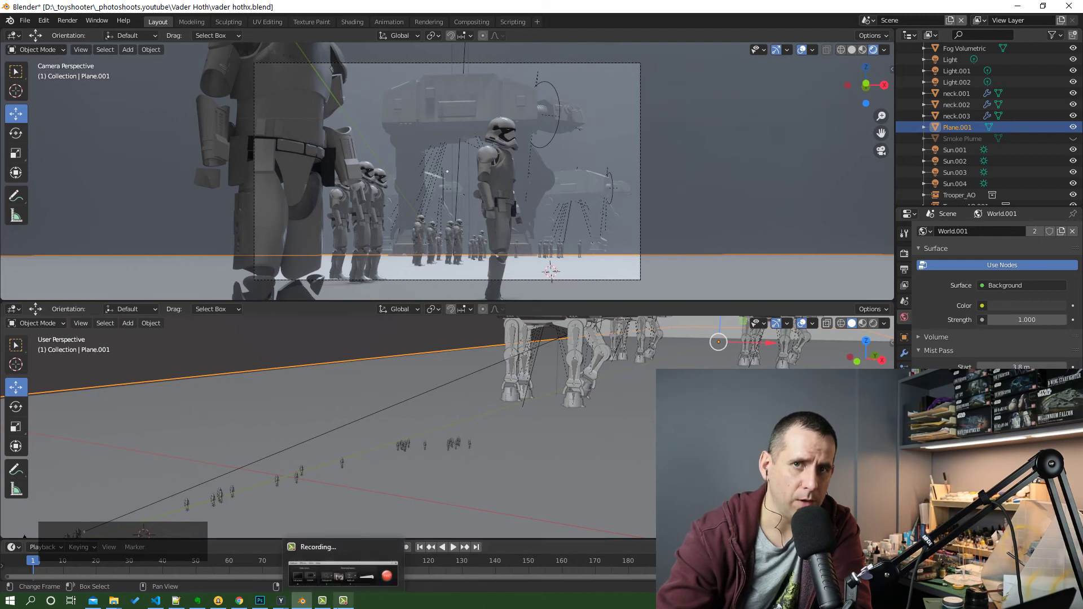